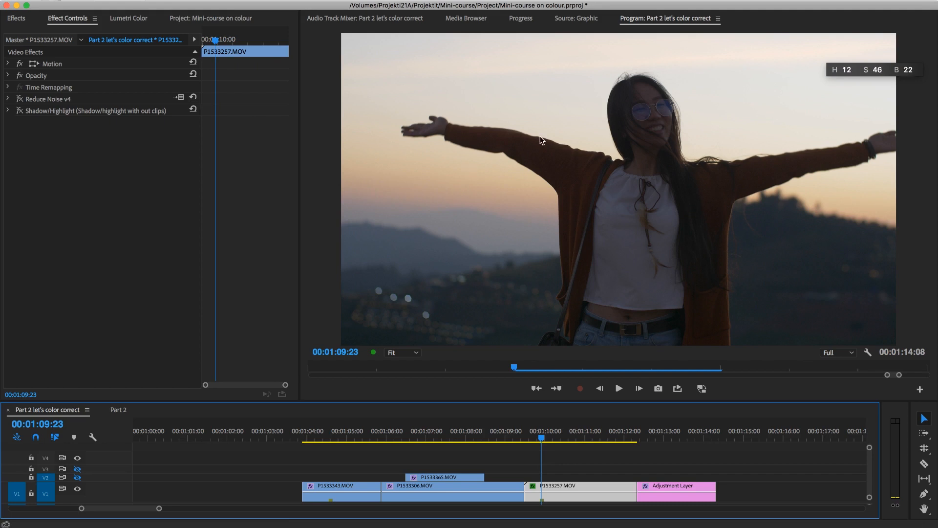
- Apply the Cine-D to Vlog input LUT to clip P1533257.MOV in Lumetri's Basic Correction
{"action": "left_click_drag", "start_coordinate": [853, 67], "coordinate": [852, 18]}
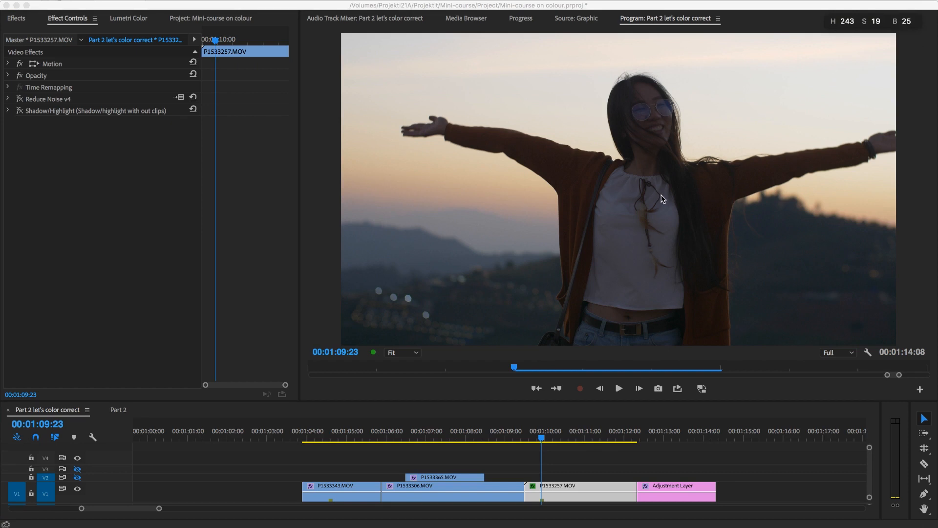
{"action": "left_click", "coordinate": [579, 467]}
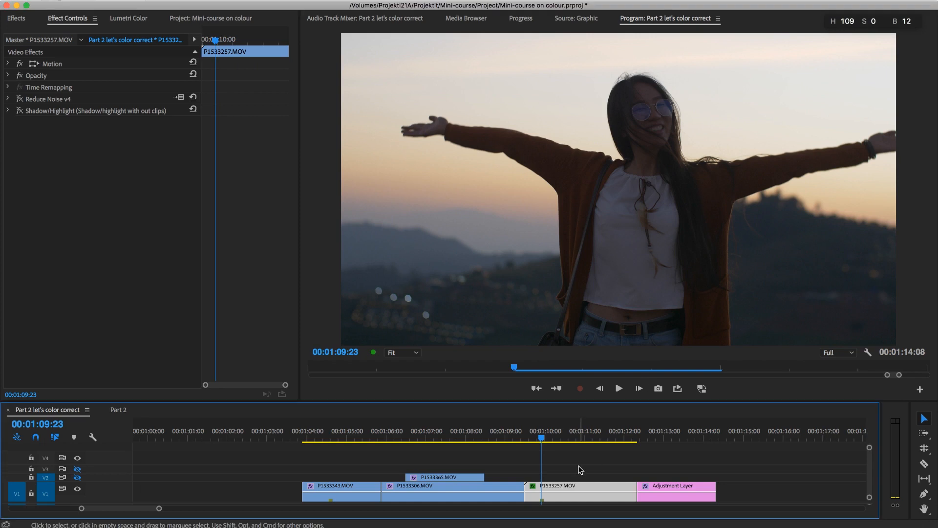
{"action": "left_click", "coordinate": [128, 18]}
{"action": "left_click", "coordinate": [112, 57]}
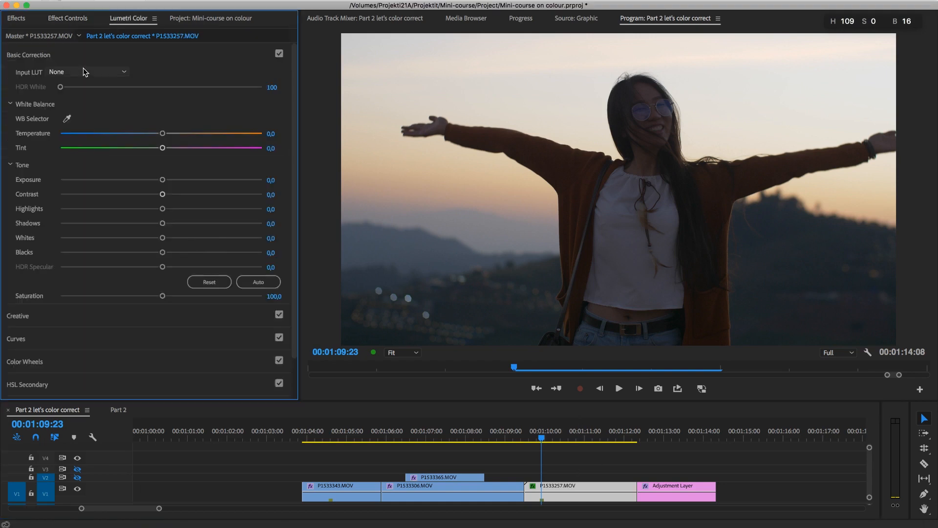
{"action": "left_click", "coordinate": [83, 72]}
{"action": "left_click", "coordinate": [101, 119]}
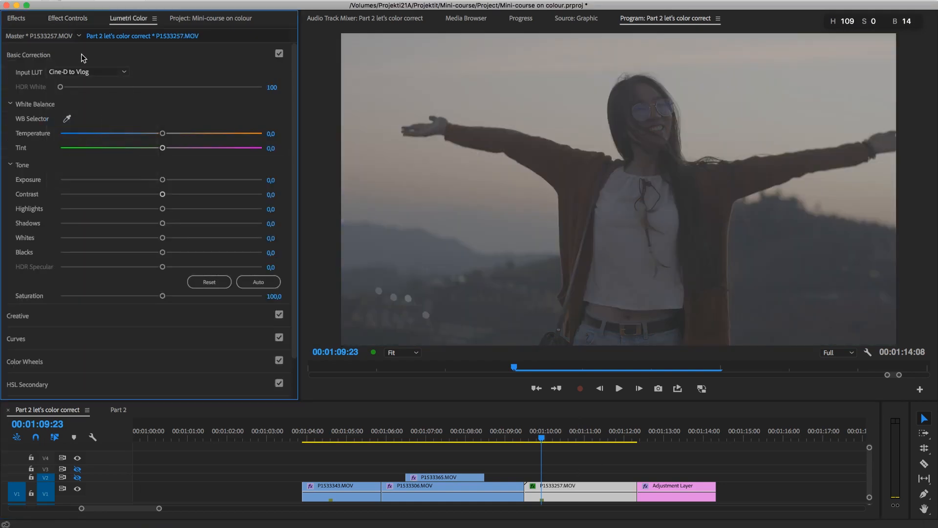
{"action": "left_click", "coordinate": [81, 54]}
- Duplicate the clip's Lumetri Color effect and reset the copy to its defaults
{"action": "left_click", "coordinate": [84, 18]}
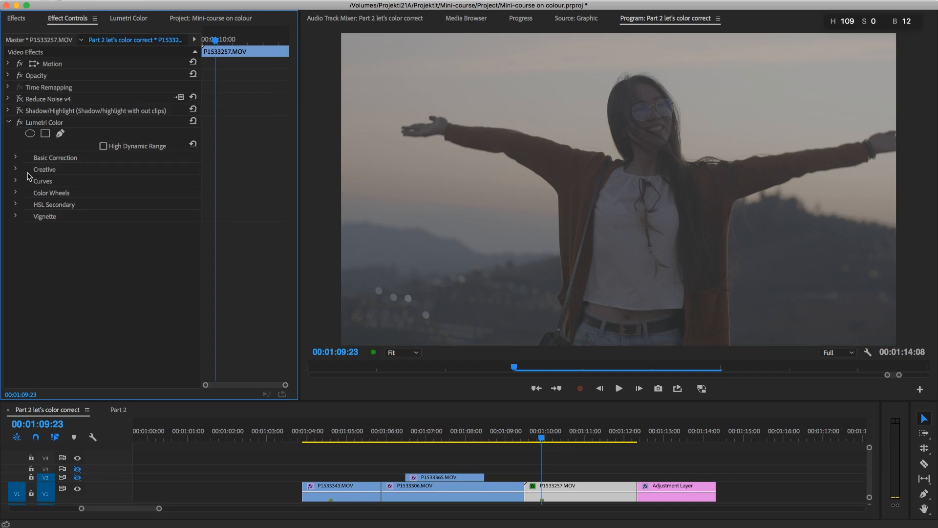
{"action": "left_click", "coordinate": [35, 124]}
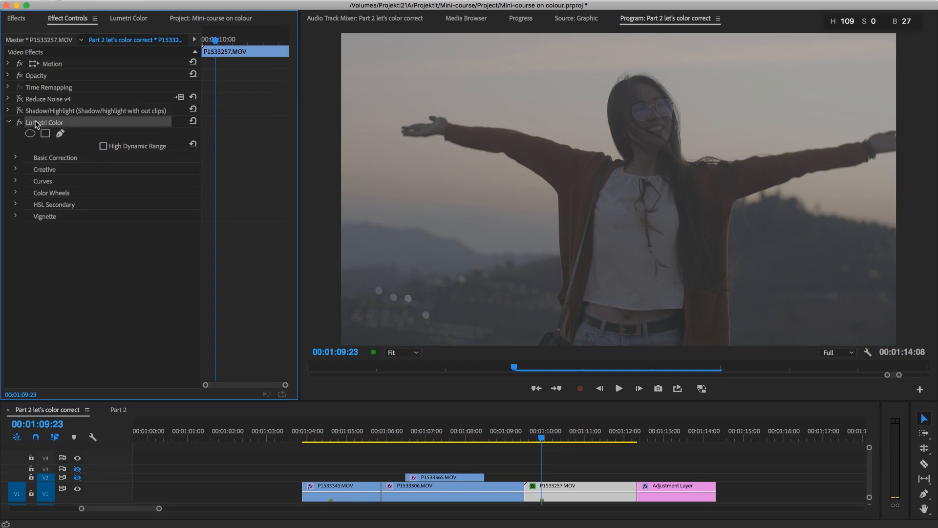
{"action": "key", "text": "super+c"}
{"action": "key", "text": "super+v"}
{"action": "left_click", "coordinate": [58, 229]}
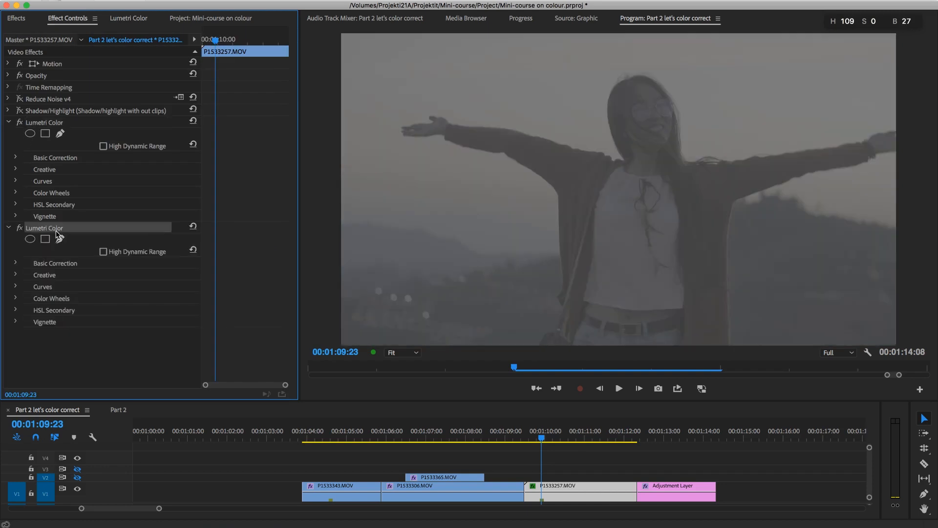
{"action": "left_click", "coordinate": [193, 227]}
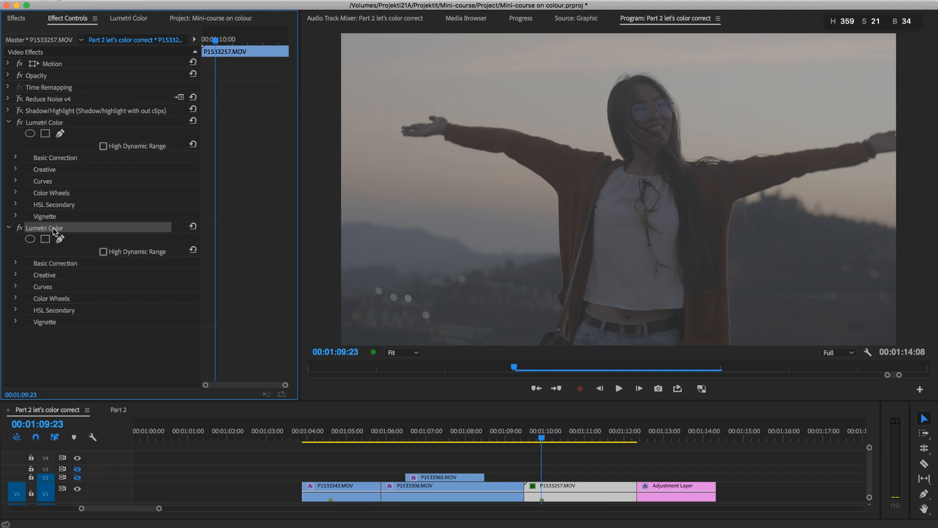
- In the second Lumetri Color, set the input LUT to V-gamut to rec709 Film and the creative look to Vlog to rec709 gamma 2
{"action": "left_click", "coordinate": [126, 20]}
{"action": "left_click", "coordinate": [113, 54]}
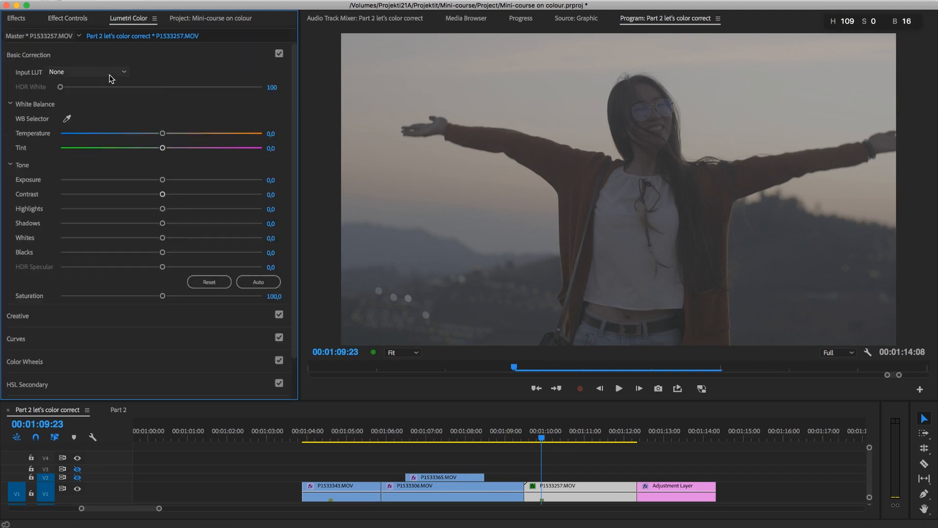
{"action": "left_click", "coordinate": [113, 72]}
{"action": "left_click", "coordinate": [132, 174]}
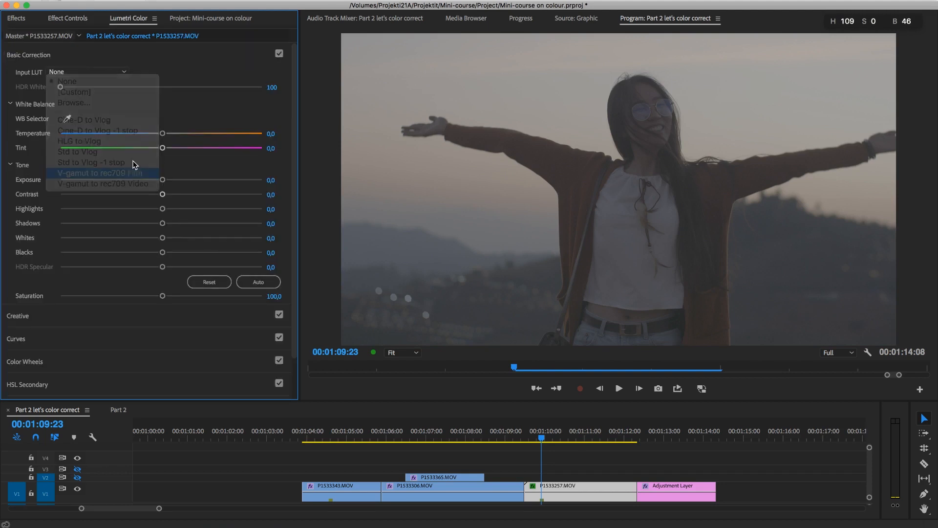
{"action": "left_click", "coordinate": [110, 55]}
{"action": "left_click", "coordinate": [100, 80]}
{"action": "left_click", "coordinate": [101, 92]}
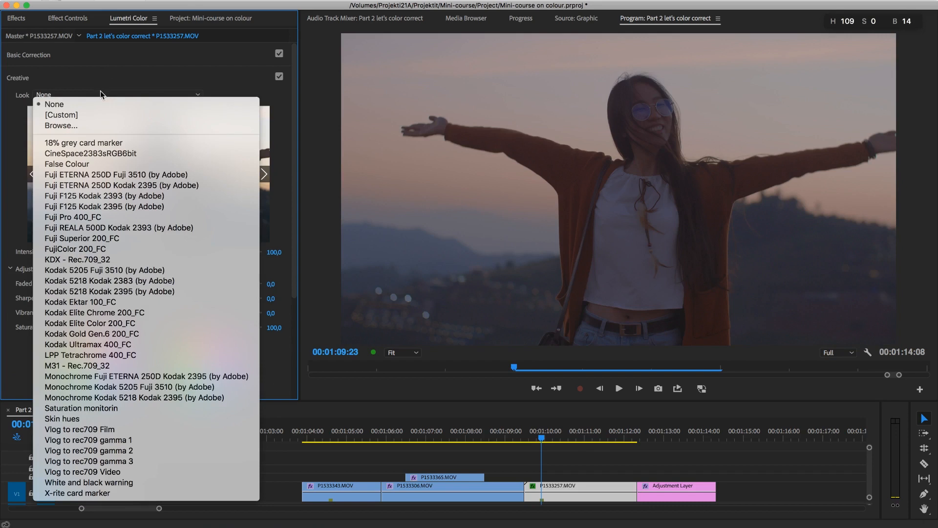
{"action": "left_click", "coordinate": [148, 450]}
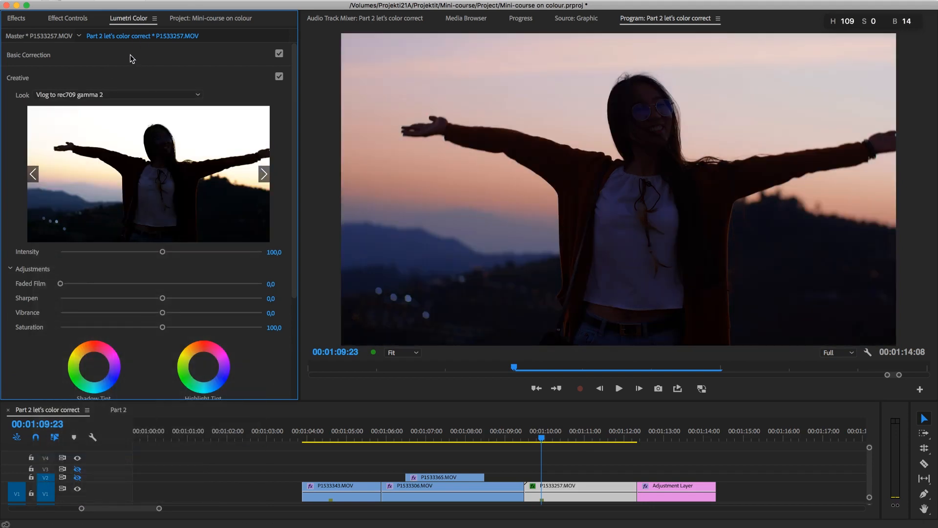
- In the second Lumetri Color's Basic Correction, set Shadows to 81.8 and Highlights to -35.9, and fine-tune the tint
{"action": "left_click", "coordinate": [130, 54]}
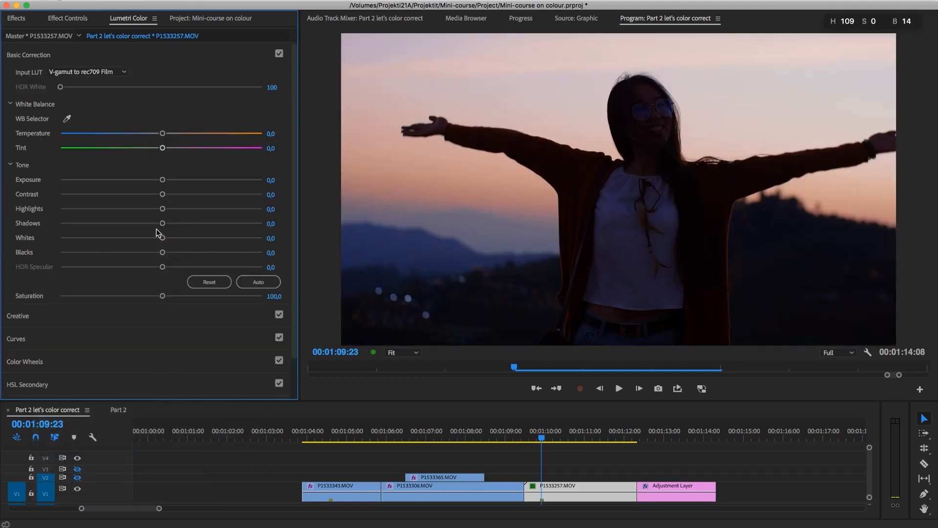
{"action": "left_click_drag", "start_coordinate": [163, 223], "coordinate": [238, 225]}
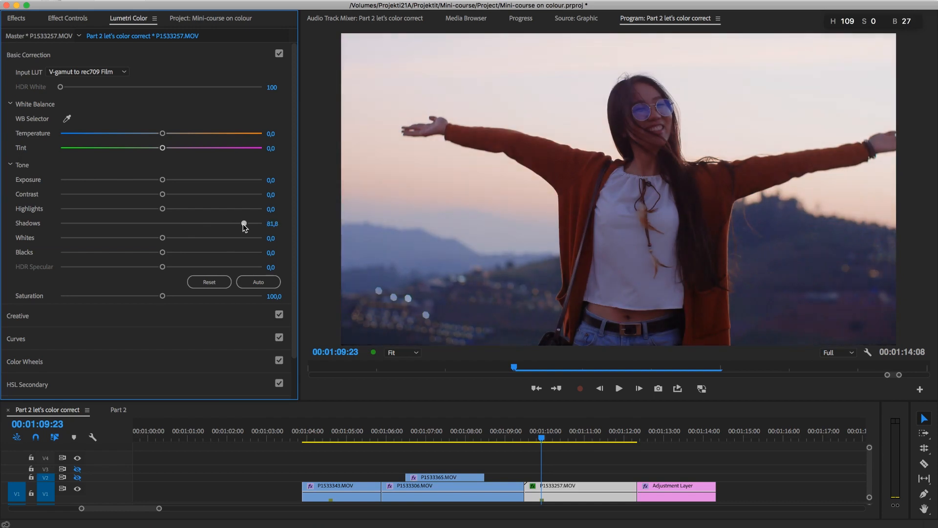
{"action": "left_click", "coordinate": [125, 209]}
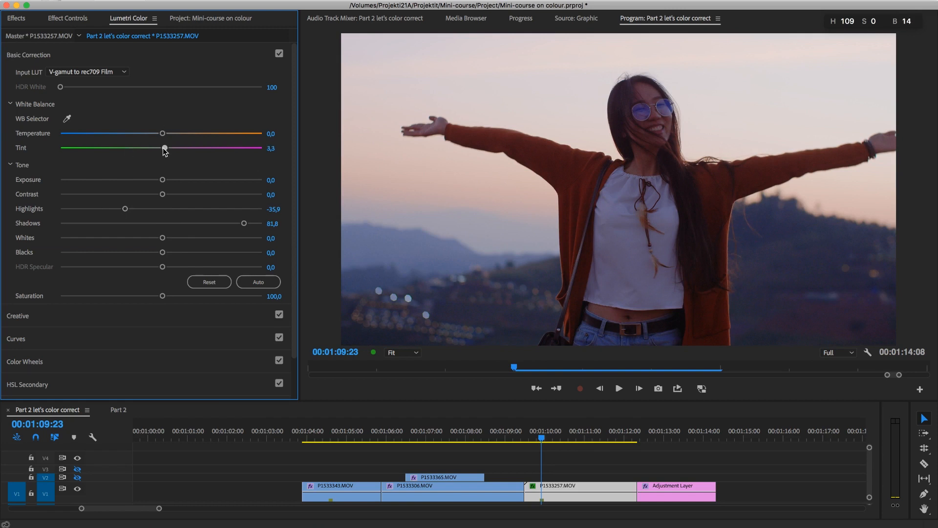
{"action": "mouse_move", "coordinate": [163, 149]}
{"action": "left_mouse_down"}
{"action": "mouse_move", "coordinate": [154, 149]}
{"action": "mouse_move", "coordinate": [162, 137]}
{"action": "left_mouse_up"}
- Collapse the settings of both Lumetri Color effects in the clip's effect list
{"action": "left_click", "coordinate": [86, 18]}
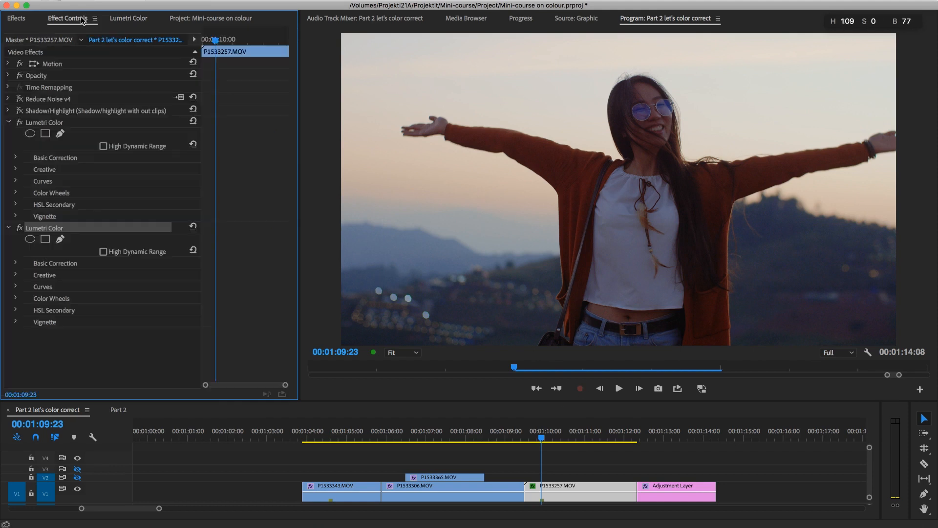
{"action": "left_click", "coordinate": [8, 123]}
{"action": "left_click", "coordinate": [8, 134]}
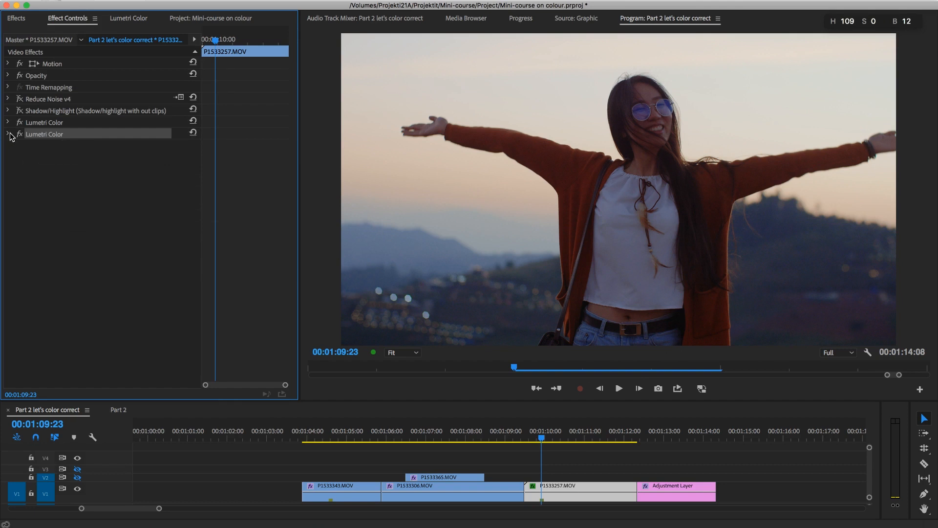
- Search the effects library for "shad" to locate the obsolete Shadow/Highlight effect, and return to the clip's effect list
{"action": "left_click", "coordinate": [53, 111]}
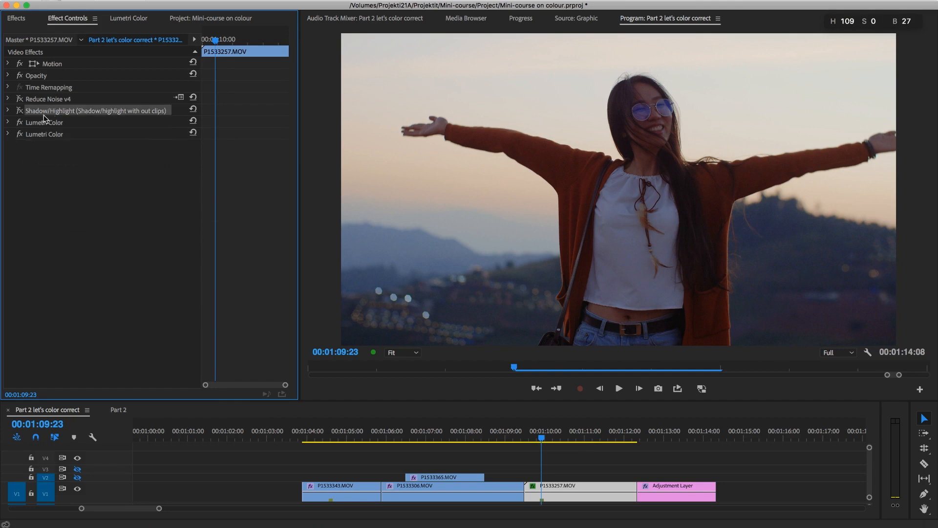
{"action": "left_click", "coordinate": [20, 20]}
{"action": "left_click", "coordinate": [40, 35]}
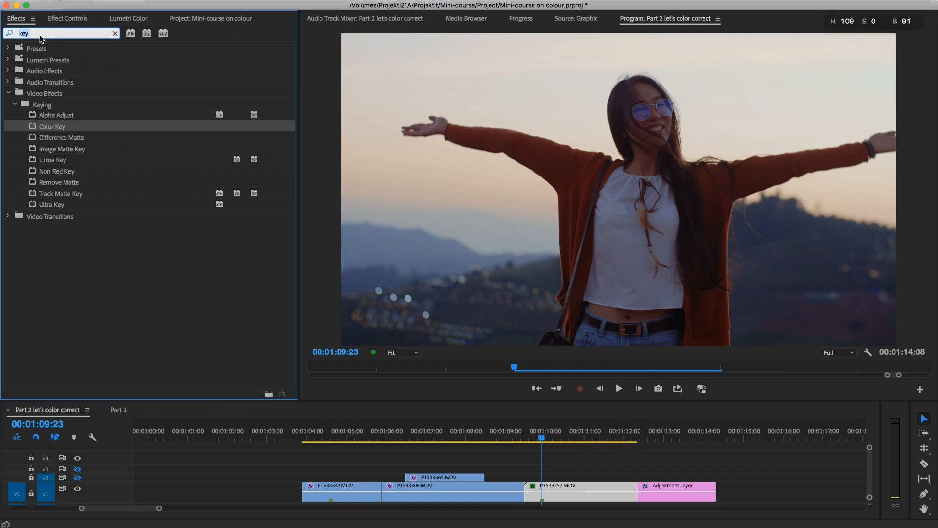
{"action": "type", "text": "shad"}
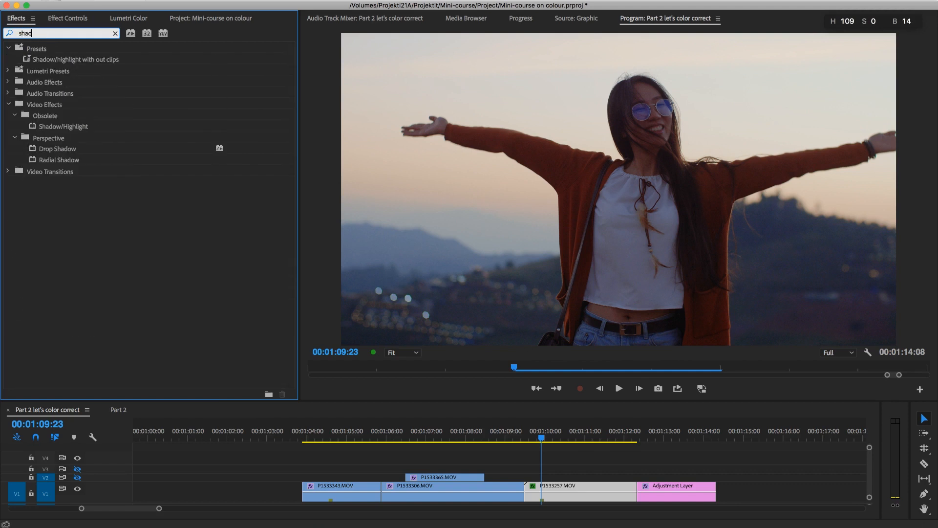
{"action": "left_click", "coordinate": [57, 128]}
{"action": "left_click", "coordinate": [67, 18]}
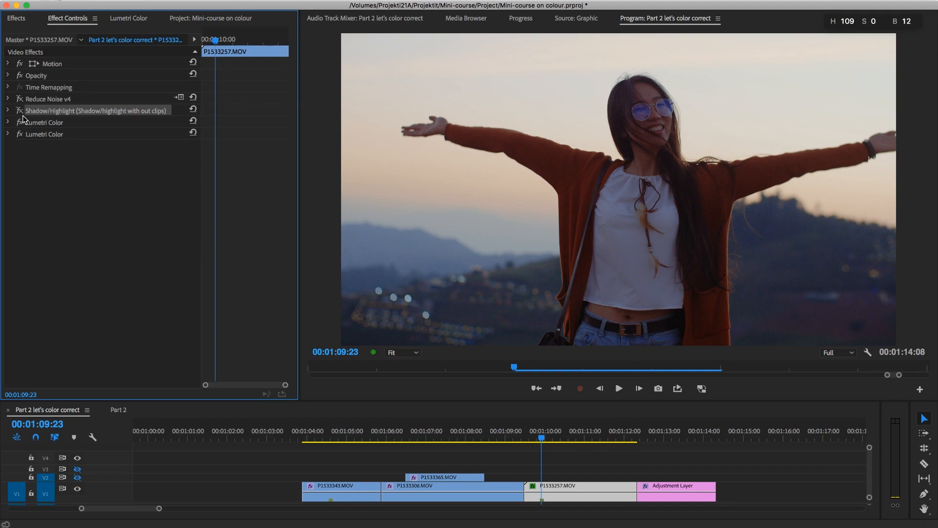
- Enable the existing Shadow/Highlight preset effect to inspect its settings, and delete it from the clip
{"action": "left_click", "coordinate": [20, 111]}
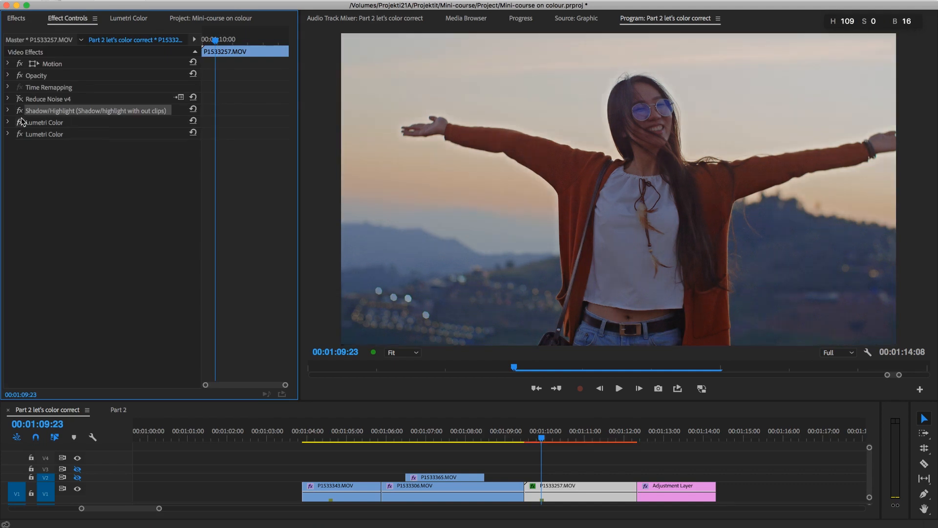
{"action": "left_click", "coordinate": [8, 110]}
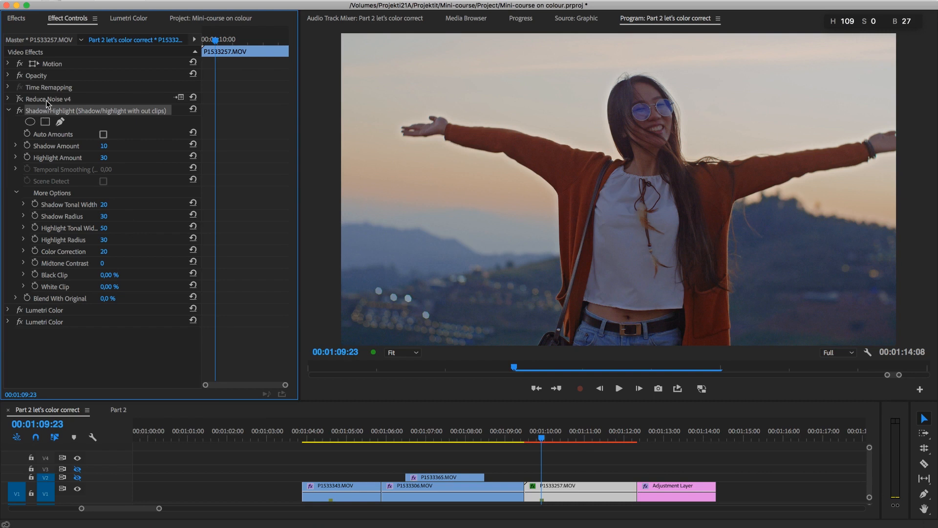
{"action": "key", "text": "Delete"}
- Apply a fresh Shadow/Highlight effect to the clip and expand its additional options
{"action": "key", "text": "shift+7"}
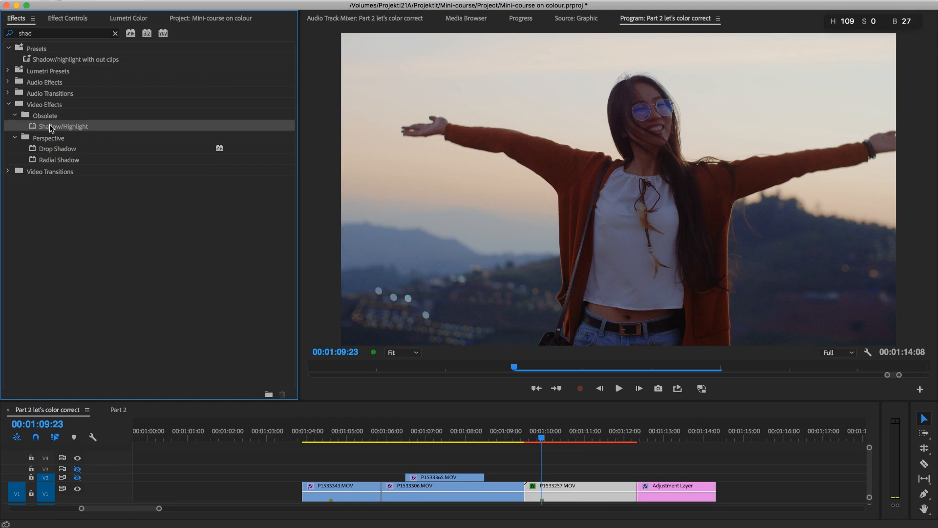
{"action": "left_click", "coordinate": [75, 18]}
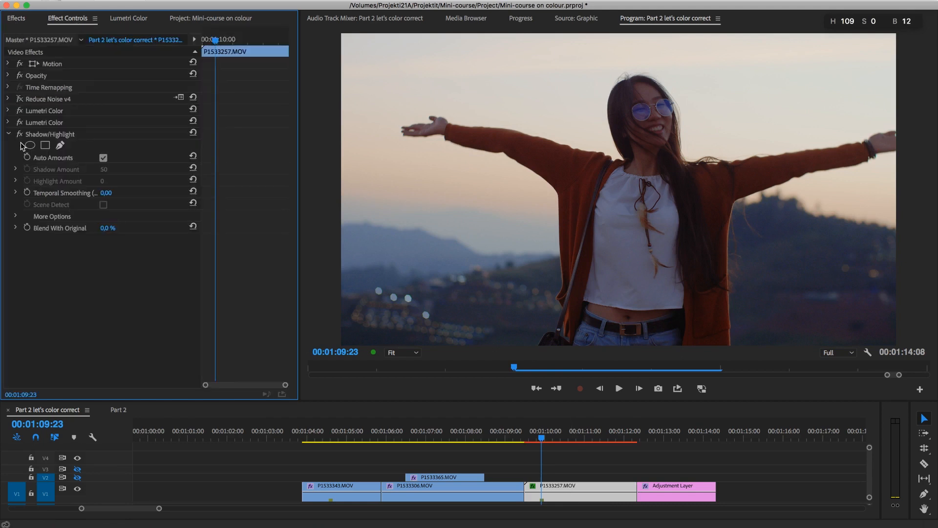
{"action": "left_click", "coordinate": [16, 216]}
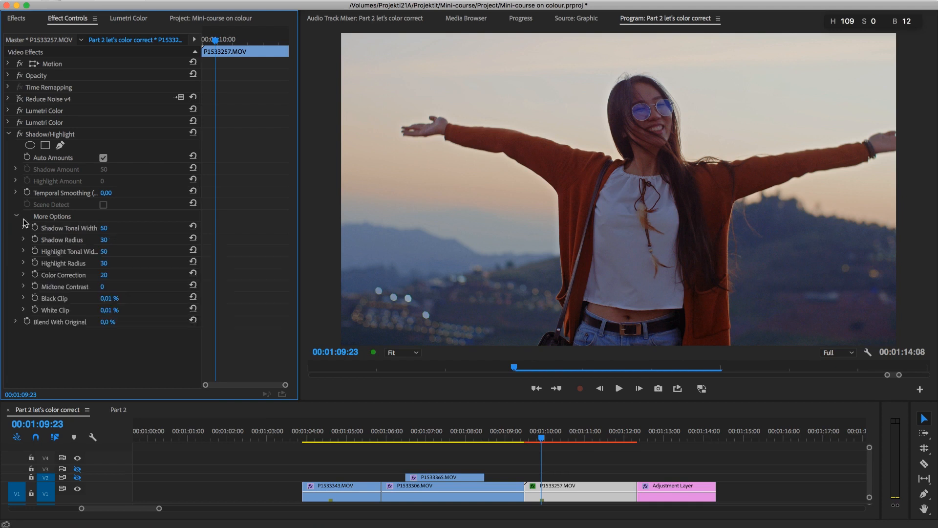
- Set the Shadow/Highlight effect's Black Clip and White Clip to 0% and move the effect between the two Lumetri Color effects
{"action": "left_click", "coordinate": [109, 298]}
{"action": "type", "text": "0"}
{"action": "key", "text": "Tab"}
{"action": "type", "text": "0"}
{"action": "key", "text": "Return"}
{"action": "mouse_move", "coordinate": [37, 134]}
{"action": "left_mouse_down"}
{"action": "mouse_move", "coordinate": [36, 107]}
{"action": "mouse_move", "coordinate": [36, 118]}
{"action": "left_mouse_up"}
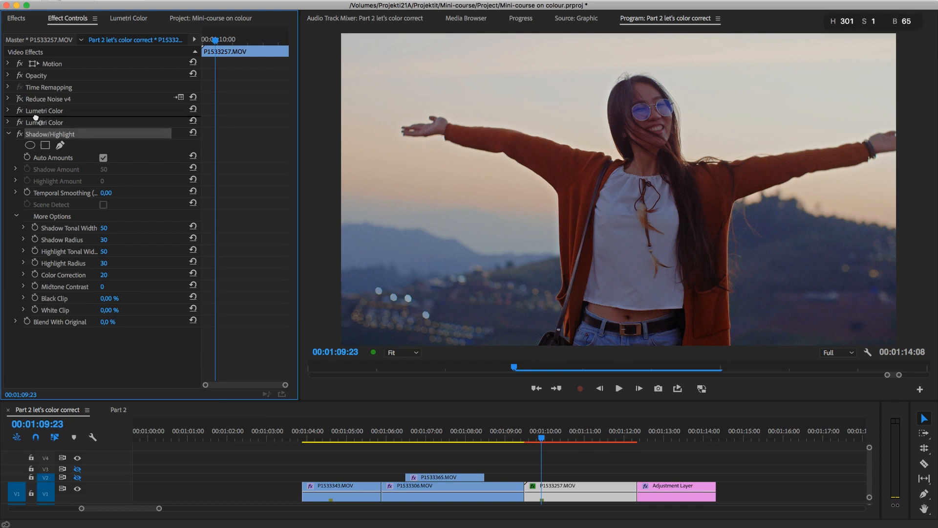
{"action": "left_click_drag", "start_coordinate": [35, 118], "coordinate": [35, 117]}
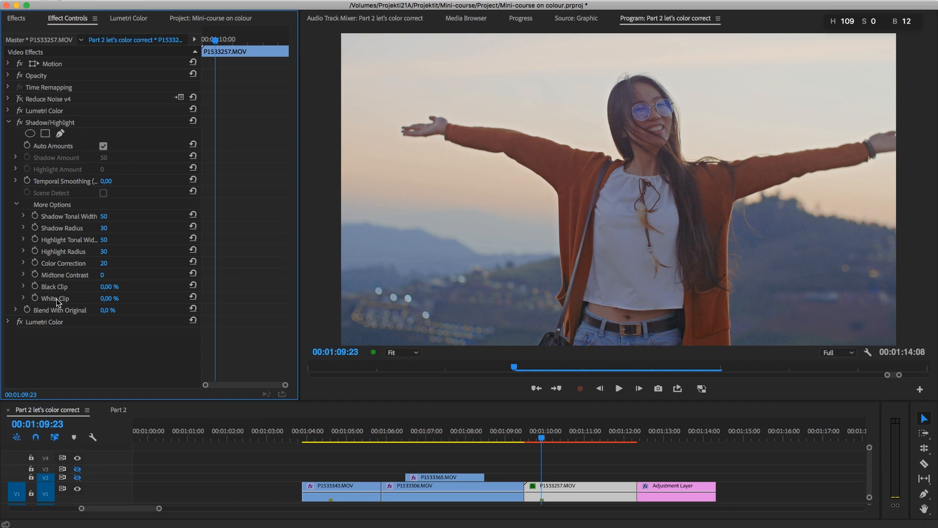
- Rename the first Lumetri Color effect "cine-d to vlog"
{"action": "left_click", "coordinate": [53, 113]}
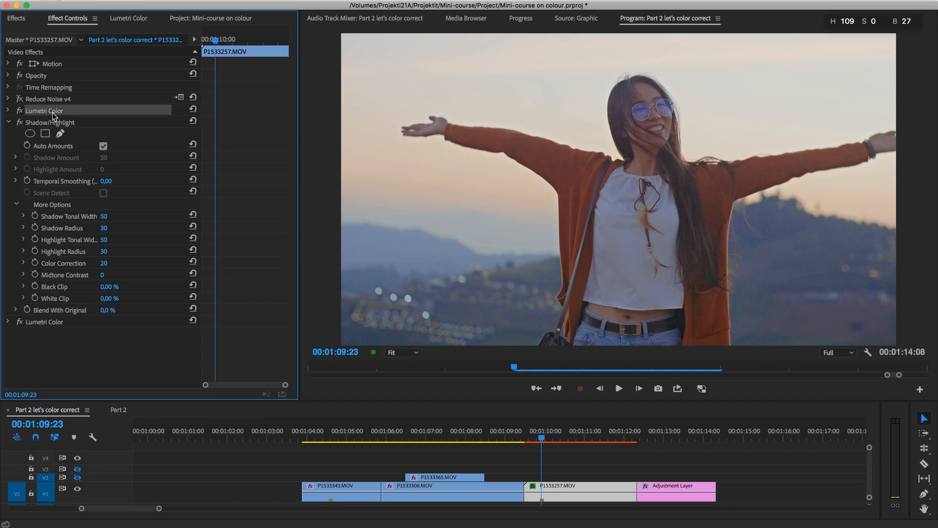
{"action": "right_click", "coordinate": [52, 113]}
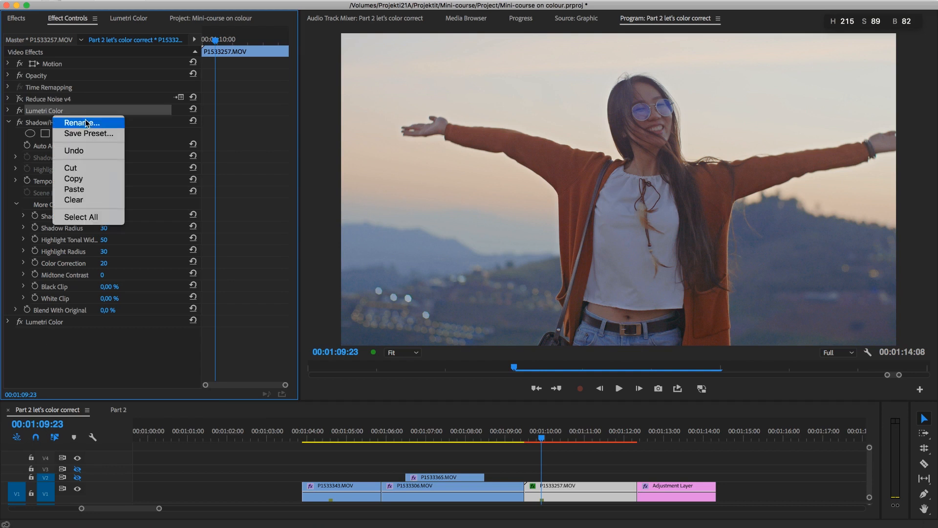
{"action": "left_click", "coordinate": [87, 124]}
{"action": "type", "text": "cine-d to vlog"}
{"action": "key", "text": "Return"}
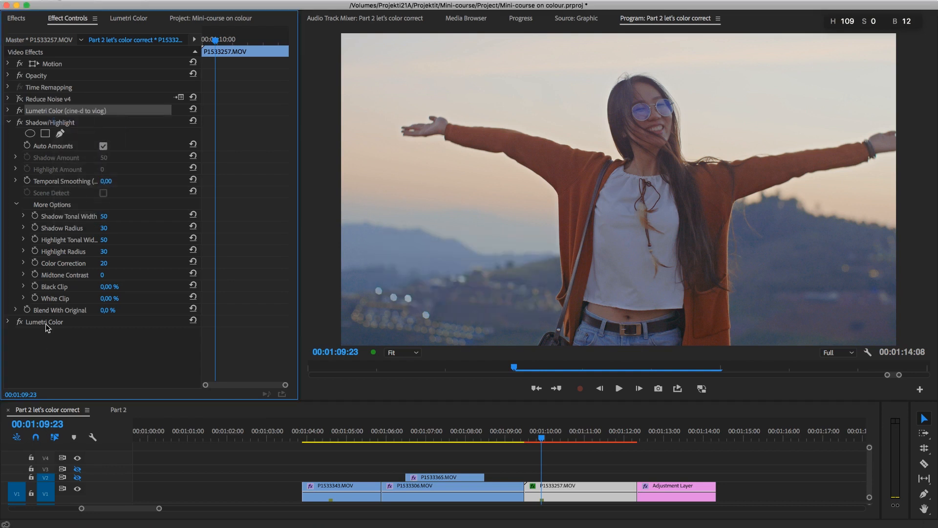
- Rename the second Lumetri Color effect "Vlog correction"
{"action": "right_click", "coordinate": [45, 322]}
{"action": "left_click", "coordinate": [78, 333]}
{"action": "type", "text": "Vlog correction"}
{"action": "key", "text": "Return"}
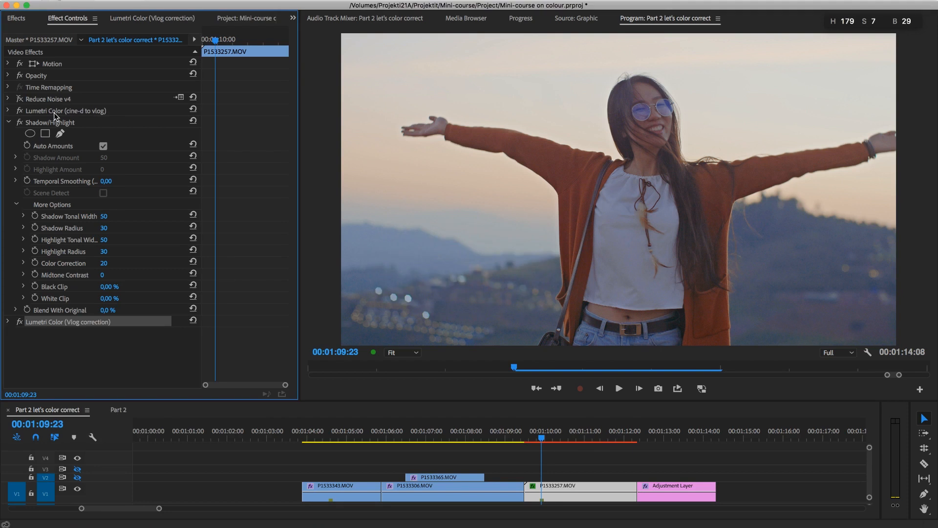
{"action": "left_click", "coordinate": [53, 113]}
{"action": "left_click", "coordinate": [69, 323]}
{"action": "left_click", "coordinate": [48, 123]}
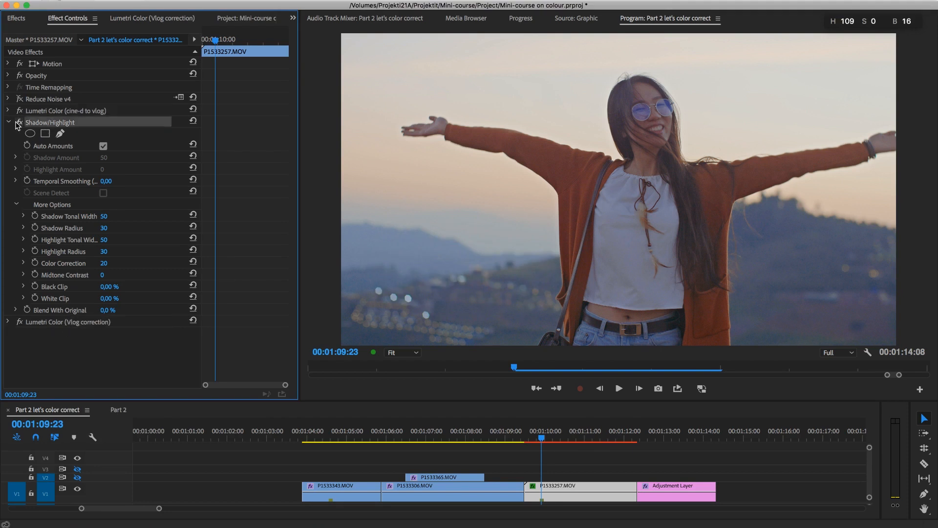
{"action": "left_click", "coordinate": [62, 324]}
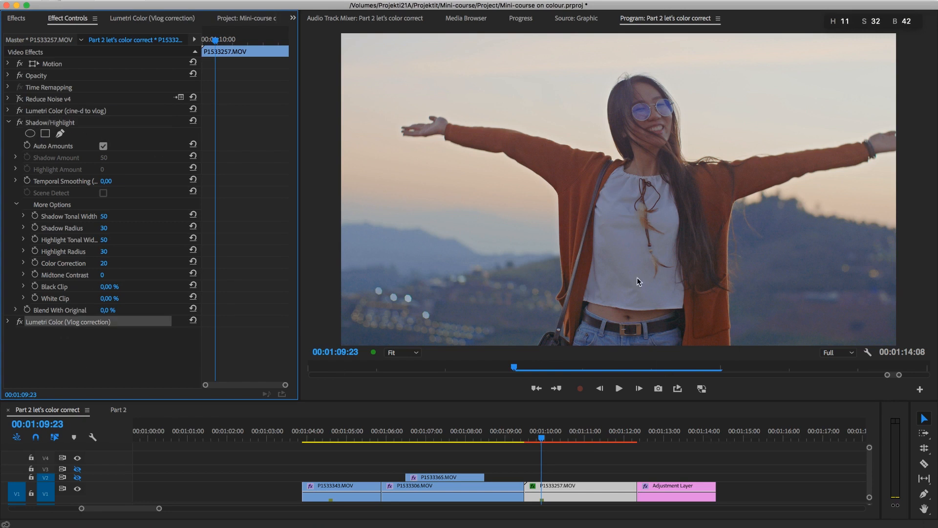
{"action": "left_click", "coordinate": [48, 123]}
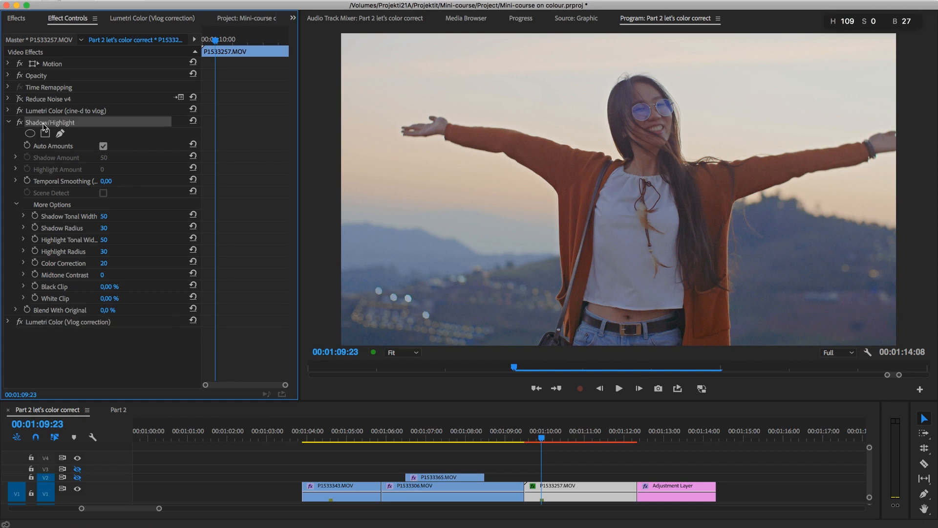
- Turn off Auto Amounts in the Shadow/Highlight effect and set the Shadow Amount to 5
{"action": "left_click", "coordinate": [103, 146]}
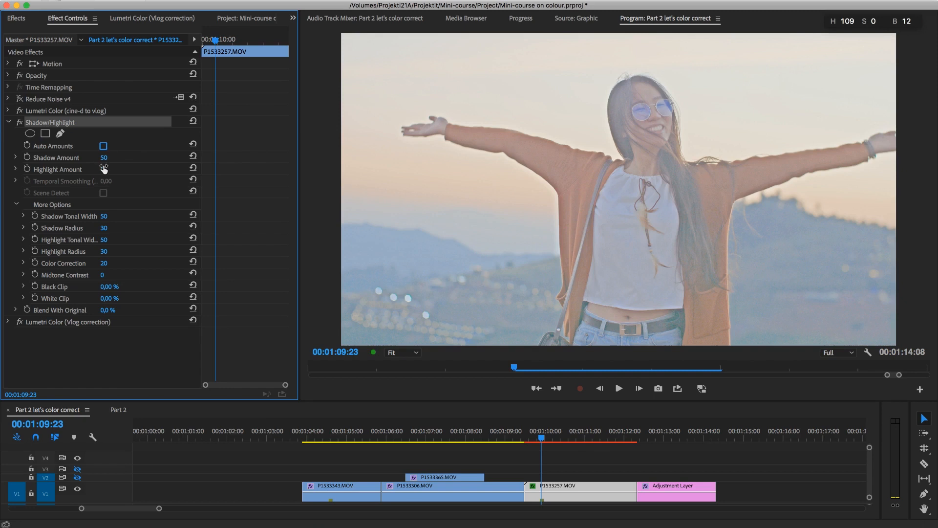
{"action": "left_click", "coordinate": [104, 157]}
{"action": "type", "text": "7"}
{"action": "key", "text": "Return"}
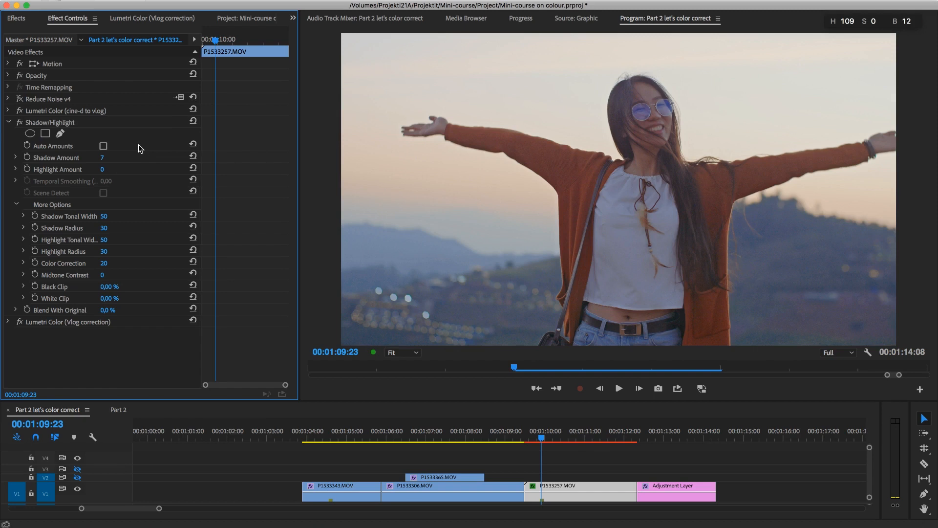
{"action": "left_click", "coordinate": [103, 158]}
{"action": "type", "text": "5"}
{"action": "key", "text": "Return"}
- Set the Shadow/Highlight effect's Highlight Amount to 15 and its Shadow Tonal Width to 30
{"action": "left_click", "coordinate": [103, 169]}
{"action": "key", "text": "BackSpace"}
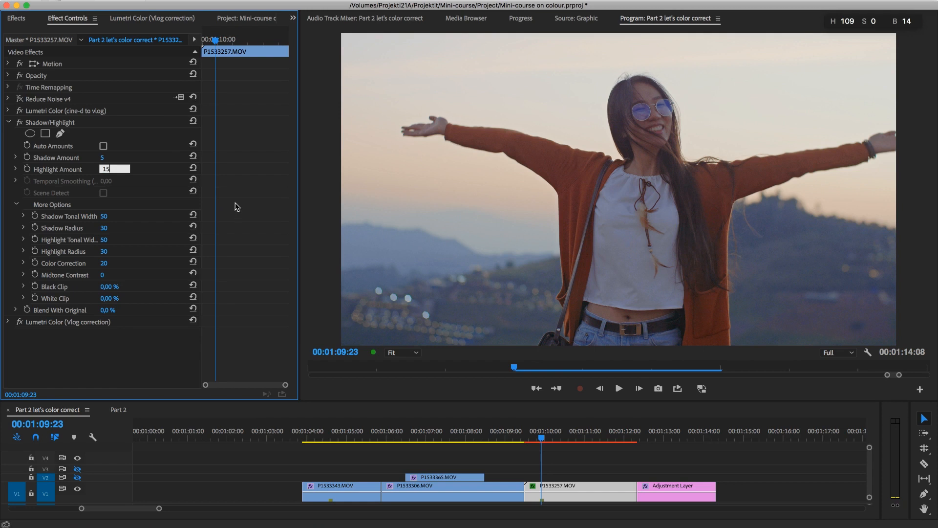
{"action": "key", "text": "Return"}
{"action": "left_click", "coordinate": [75, 215]}
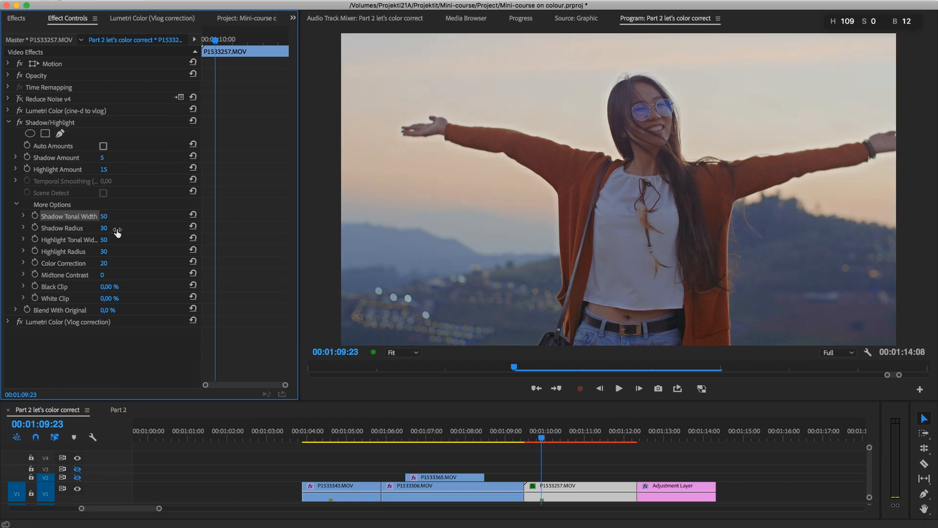
{"action": "left_click", "coordinate": [105, 219]}
{"action": "type", "text": "30"}
{"action": "key", "text": "Return"}
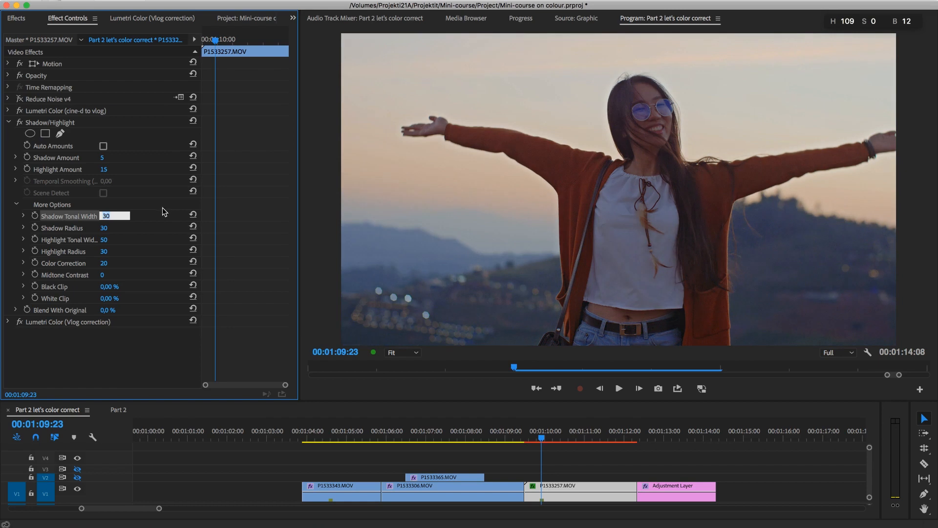
- Set the Shadow Amount to 15 and the Shadow Tonal Width to 24, and collapse the Shadow/Highlight effect
{"action": "left_click", "coordinate": [102, 159]}
{"action": "type", "text": "11"}
{"action": "key", "text": "Return"}
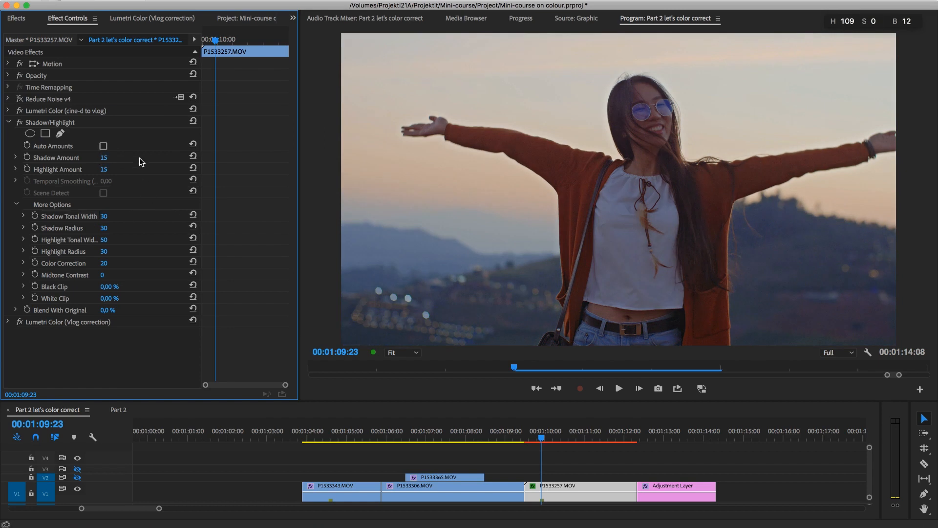
{"action": "left_click", "coordinate": [104, 216]}
{"action": "type", "text": "24"}
{"action": "key", "text": "Return"}
{"action": "left_click", "coordinate": [104, 157]}
{"action": "key", "text": "Tab"}
{"action": "left_click", "coordinate": [8, 123]}
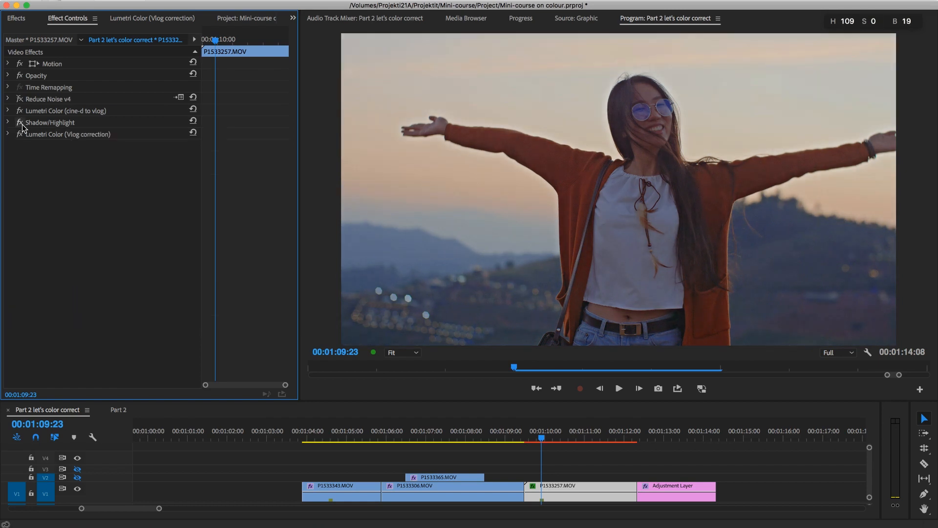
- Switch the Shadow/Highlight effect off and on repeatedly to compare the image before and after, leaving it enabled
{"action": "left_click", "coordinate": [20, 123]}
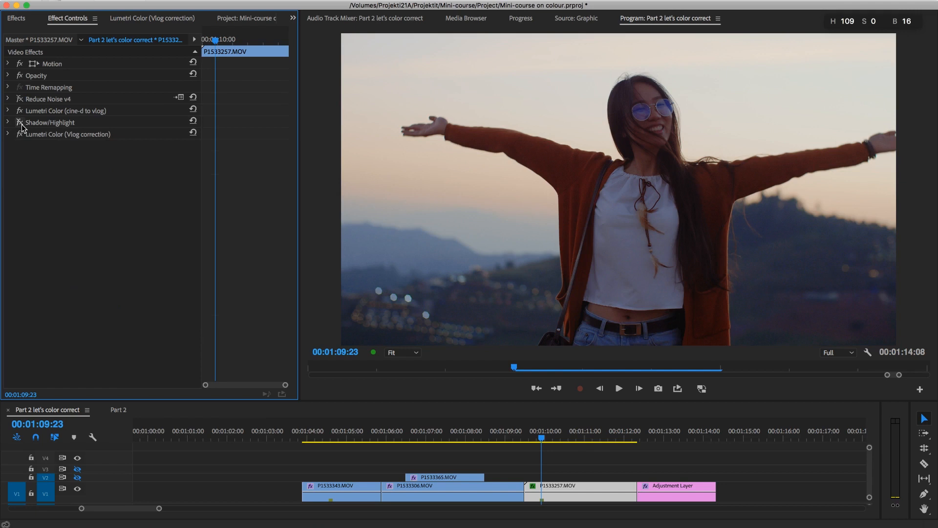
{"action": "left_click", "coordinate": [21, 125]}
{"action": "left_click", "coordinate": [20, 122]}
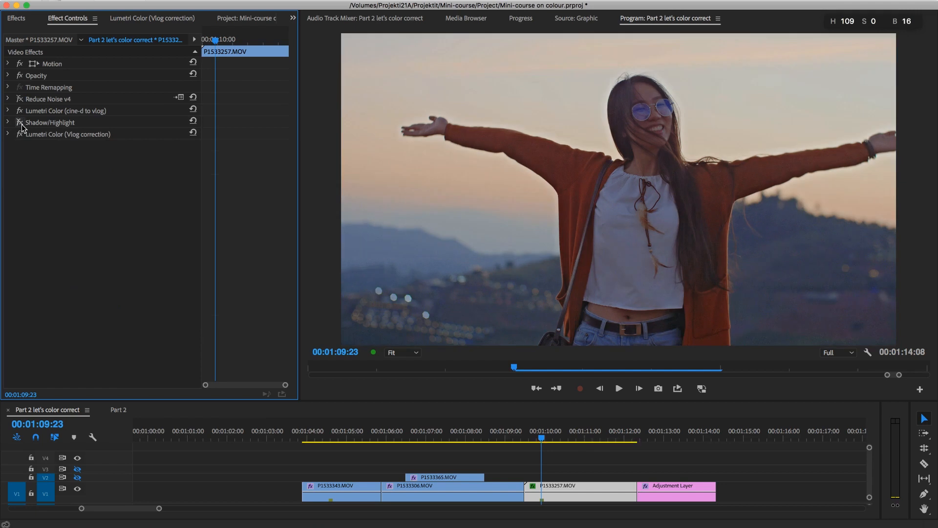
{"action": "left_click", "coordinate": [20, 122]}
{"action": "left_click", "coordinate": [20, 123]}
{"action": "left_click", "coordinate": [20, 123]}
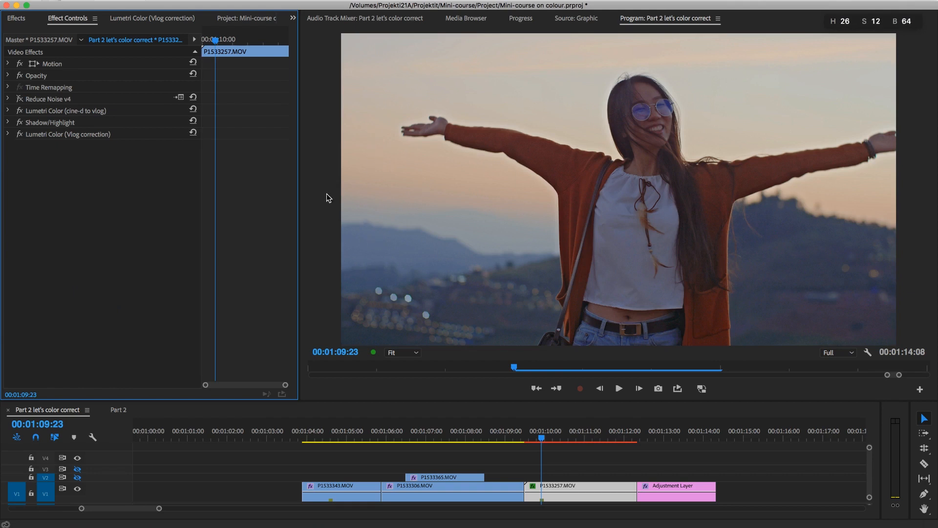
{"action": "left_click", "coordinate": [21, 123]}
{"action": "left_click", "coordinate": [21, 123]}
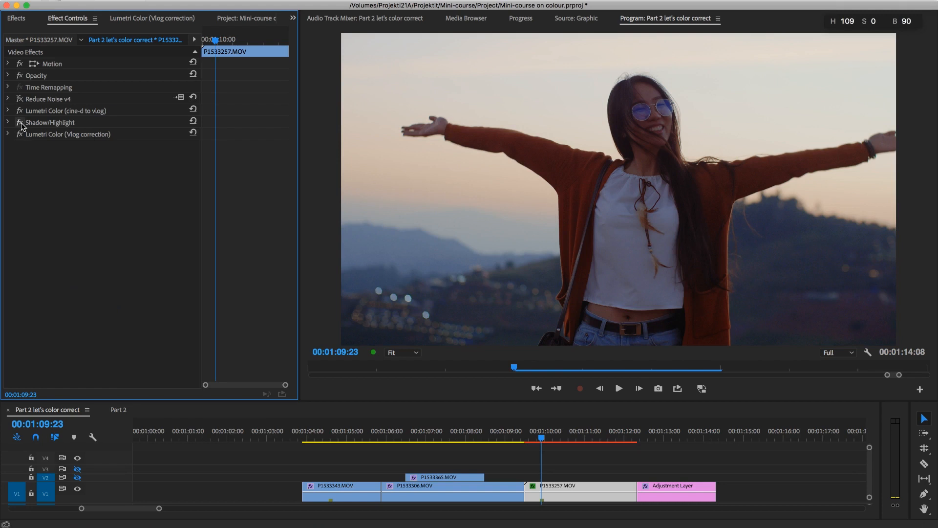
{"action": "left_click", "coordinate": [21, 123]}
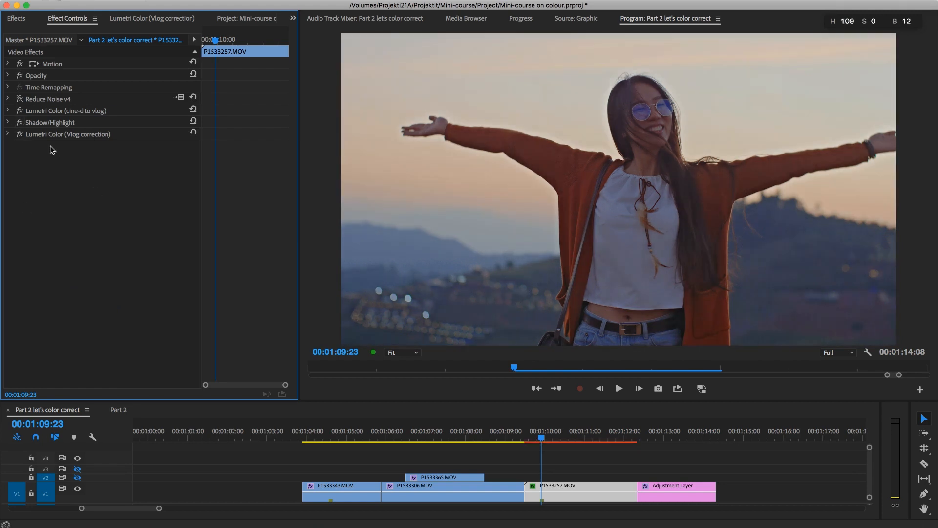
- Raise the contrast slightly in the basic correction of the "Vlog correction" Lumetri Color effect
{"action": "left_click", "coordinate": [8, 134]}
{"action": "left_click", "coordinate": [15, 169]}
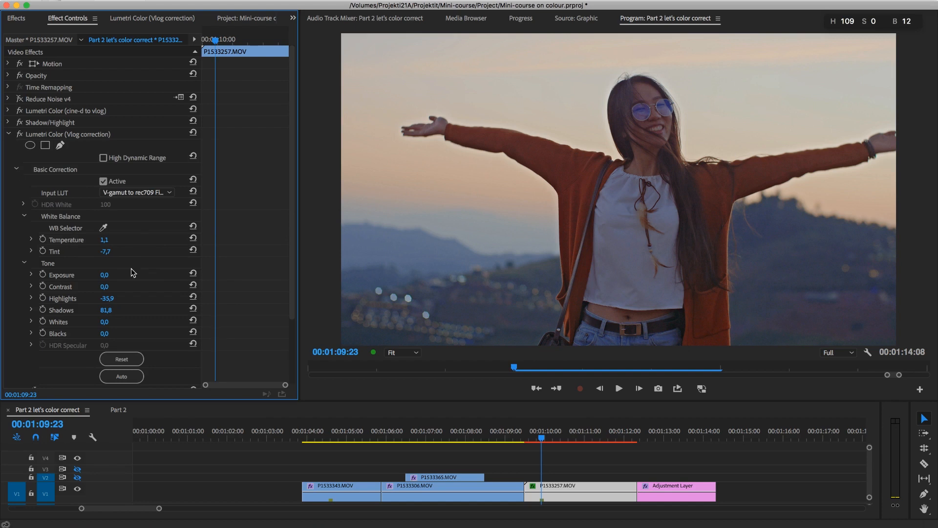
{"action": "left_click", "coordinate": [111, 18]}
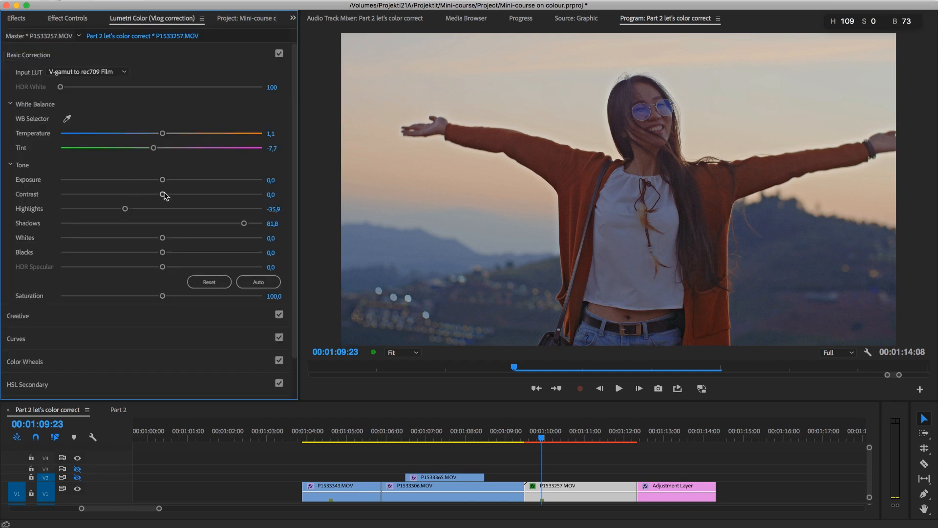
{"action": "left_click_drag", "start_coordinate": [164, 193], "coordinate": [176, 194]}
{"action": "left_click", "coordinate": [49, 55]}
- Shape the white RGB curve into a gentle S by anchoring the midtones and lowering the shadows, and compare with the curves off
{"action": "left_click", "coordinate": [109, 100]}
{"action": "left_click", "coordinate": [161, 227]}
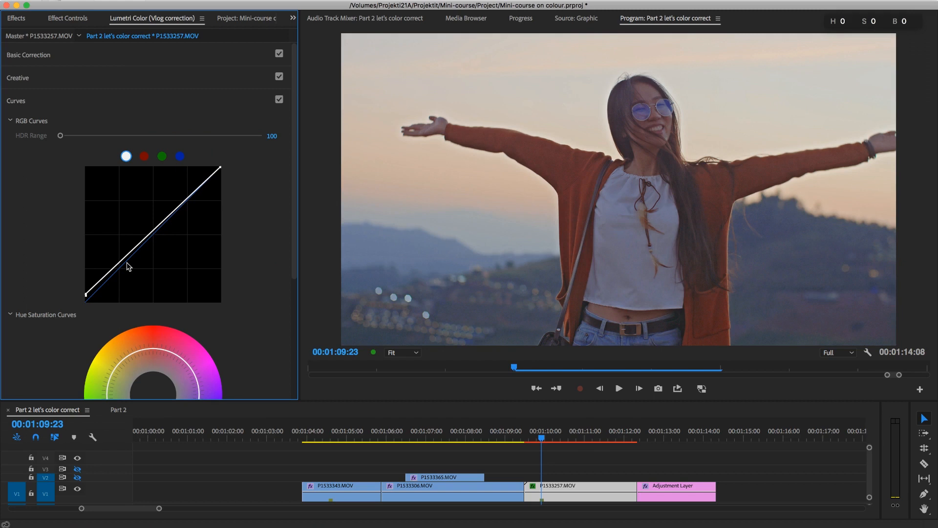
{"action": "left_click_drag", "start_coordinate": [128, 263], "coordinate": [122, 277]}
{"action": "left_click", "coordinate": [279, 100]}
{"action": "left_click", "coordinate": [279, 100]}
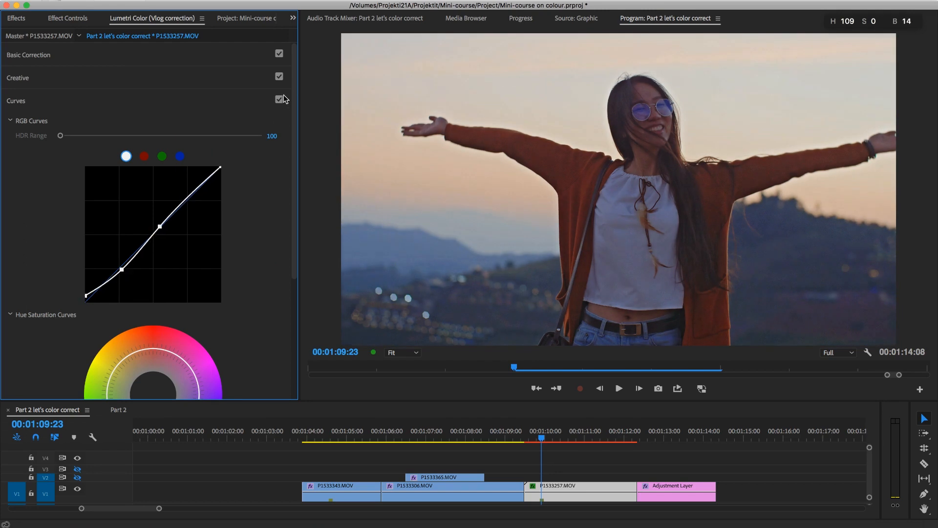
{"action": "left_click", "coordinate": [281, 102]}
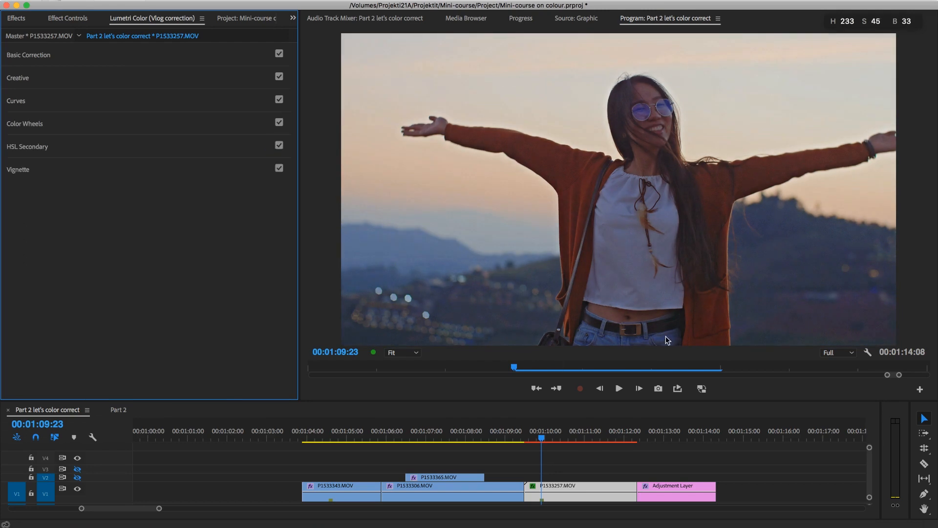
- Return to the effect settings of clip P1533257.MOV and collapse its "Vlog correction" effect
{"action": "left_click", "coordinate": [571, 495]}
{"action": "left_click", "coordinate": [571, 494]}
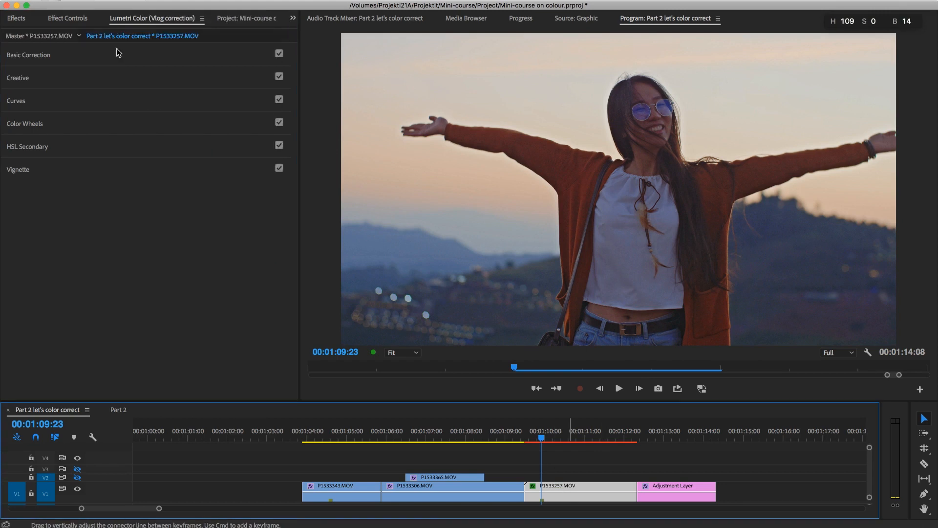
{"action": "left_click", "coordinate": [68, 18]}
{"action": "left_click", "coordinate": [9, 133]}
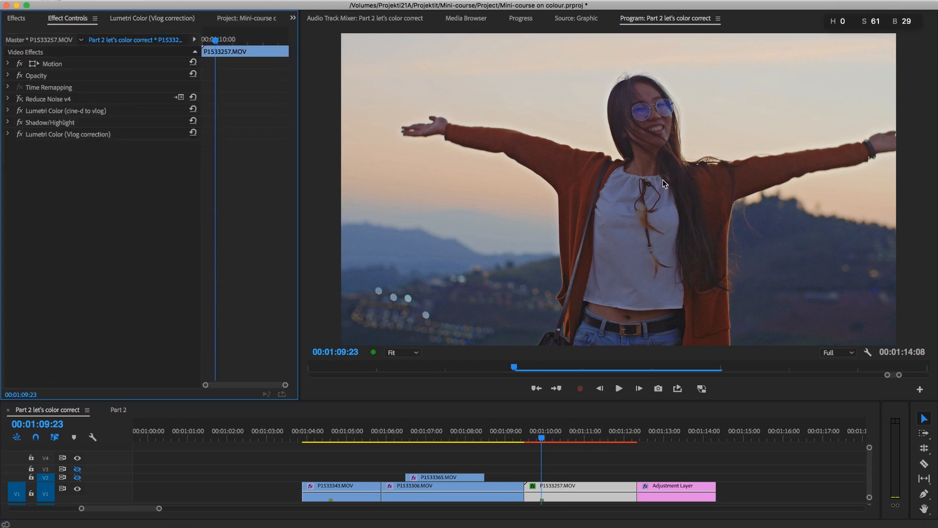
- Enable the Reduce Noise v4 effect while examining the sweater sleeve at 400% zoom, and fit the preview again
{"action": "left_click", "coordinate": [410, 353]}
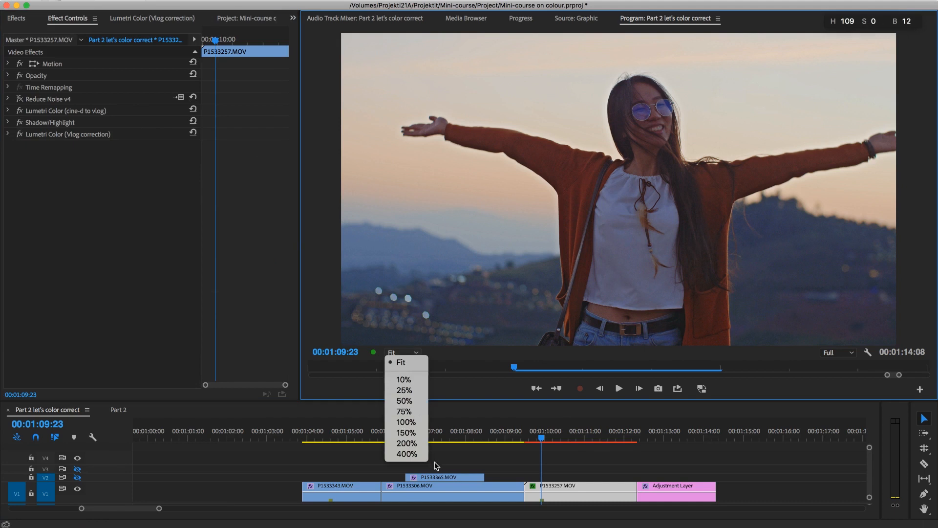
{"action": "left_click", "coordinate": [407, 453]}
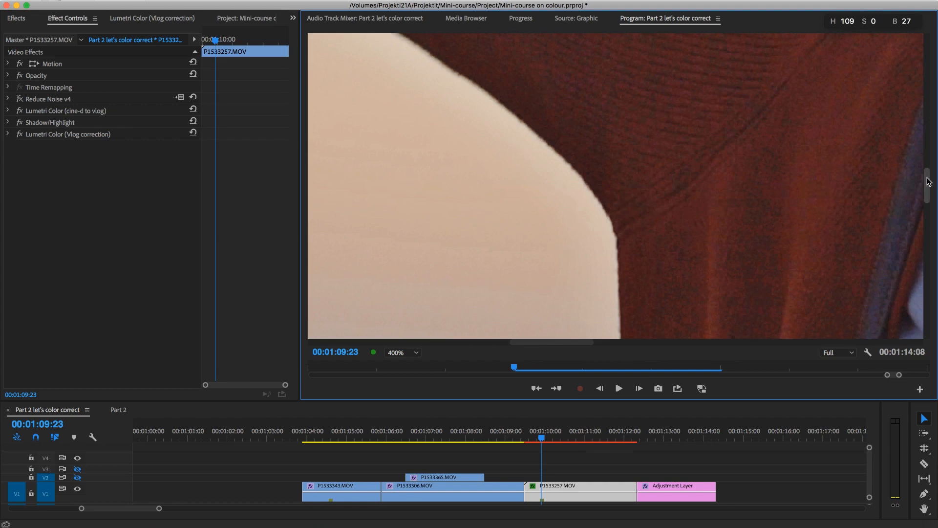
{"action": "left_click_drag", "start_coordinate": [929, 182], "coordinate": [928, 157]}
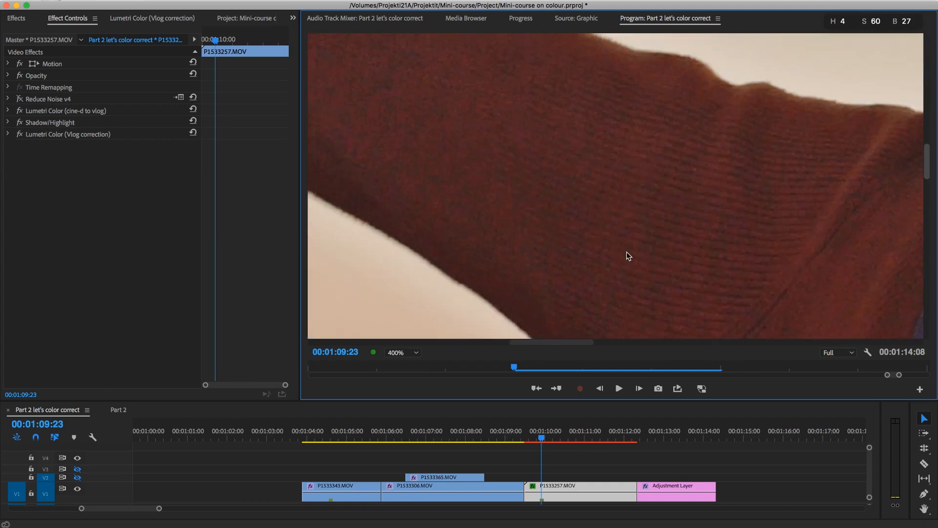
{"action": "left_click", "coordinate": [19, 99]}
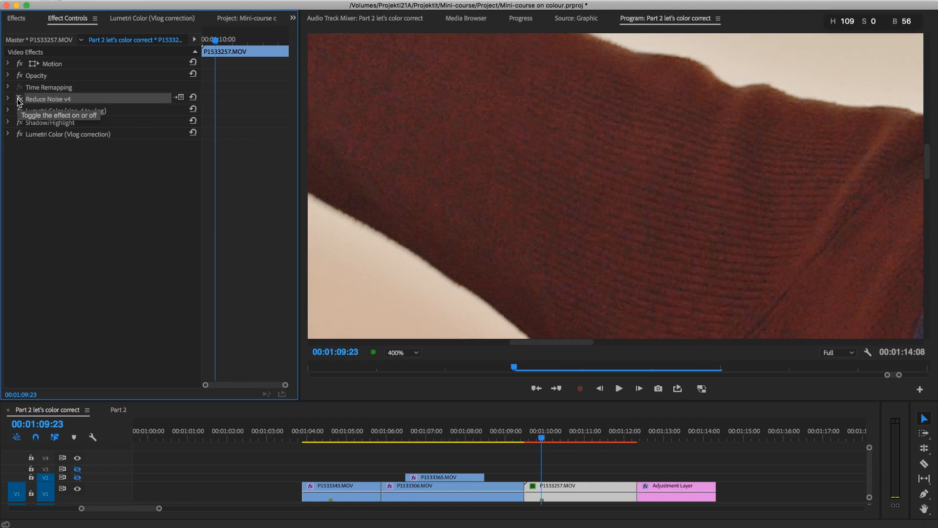
{"action": "left_click", "coordinate": [18, 100]}
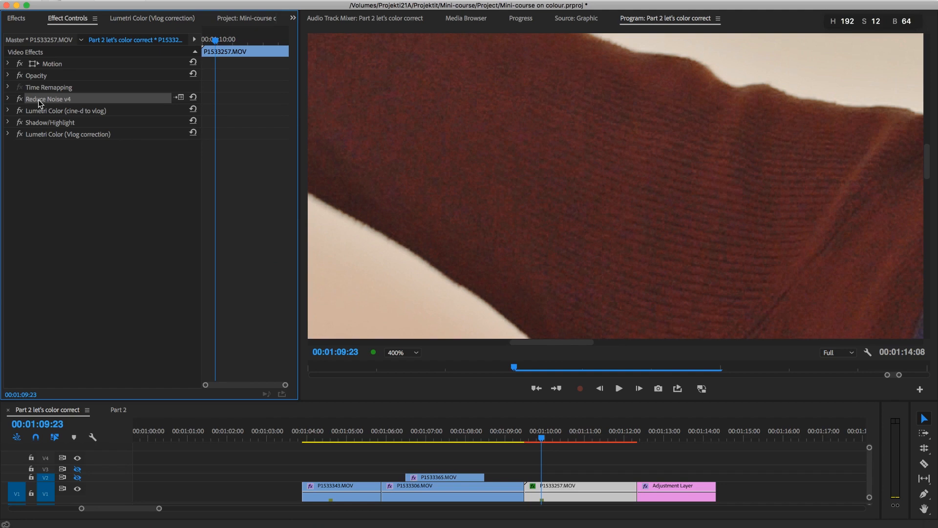
{"action": "key", "text": "cmd+s"}
{"action": "left_click", "coordinate": [397, 352]}
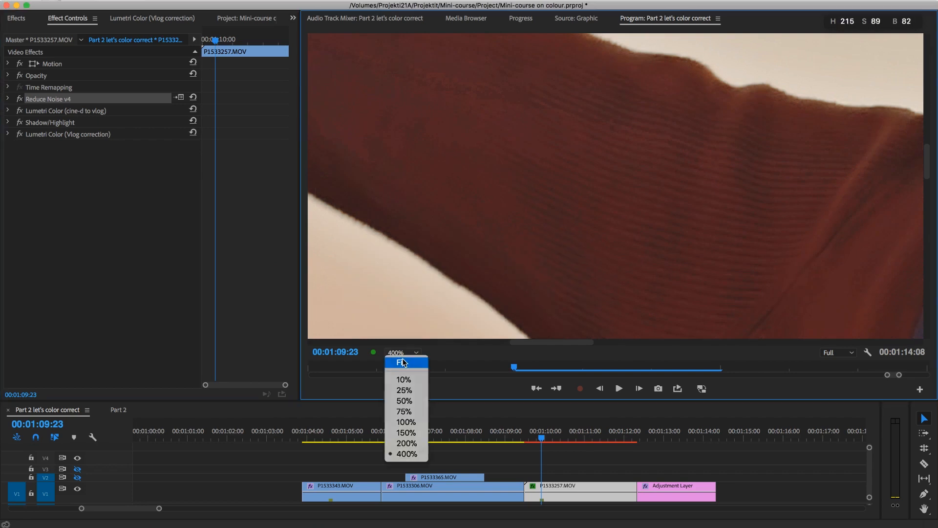
{"action": "left_click", "coordinate": [403, 362]}
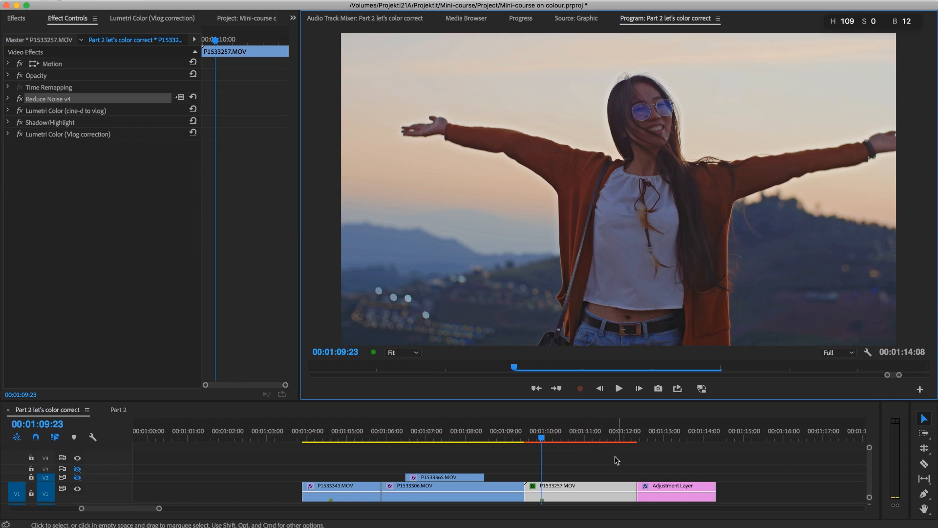
- Place a copy of clip P1533257.MOV without any effects on track V2 directly above the original and make that track visible
{"action": "left_click_drag", "start_coordinate": [574, 486], "coordinate": [570, 478]}
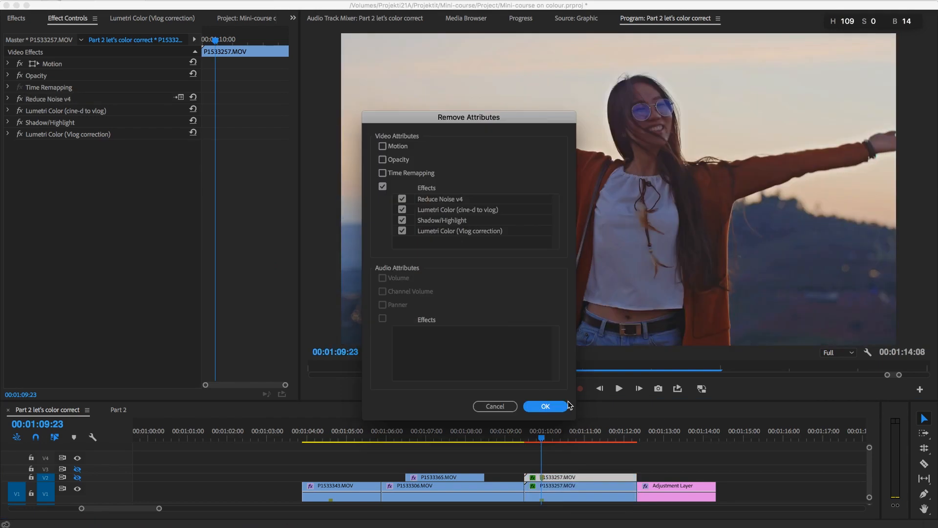
{"action": "left_click", "coordinate": [545, 404]}
{"action": "left_click", "coordinate": [77, 477]}
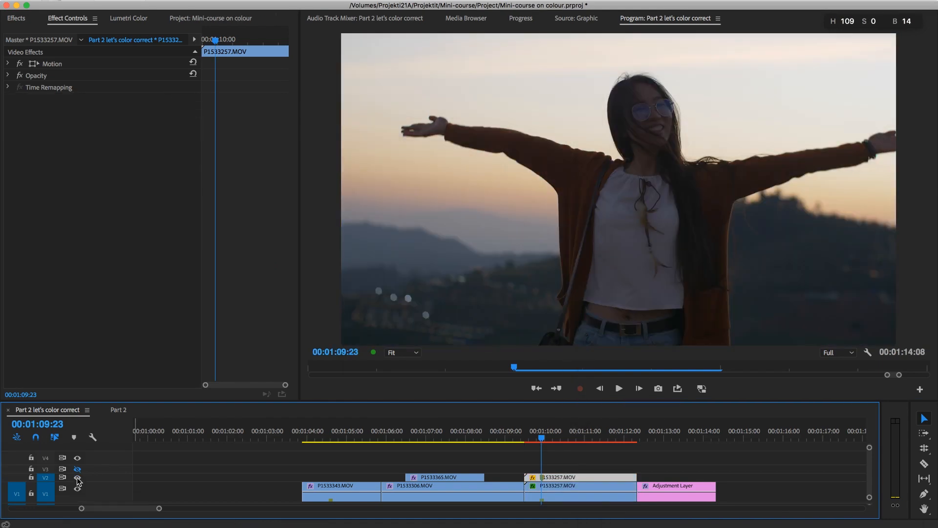